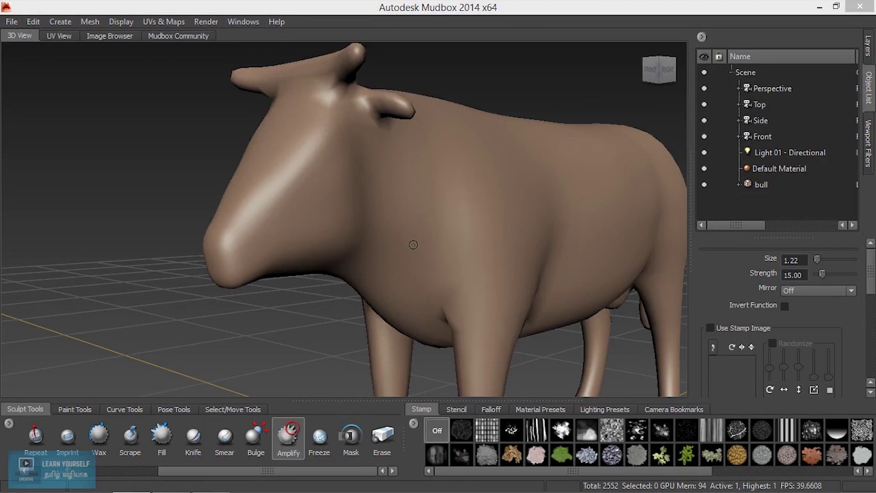
- Select the Sculpt brush and set it to size 6.07 and strength 9.72 at the bull's head
scroll(356, 193, "up", 3)
left_click_drag(355, 193, 272, 237, "alt")
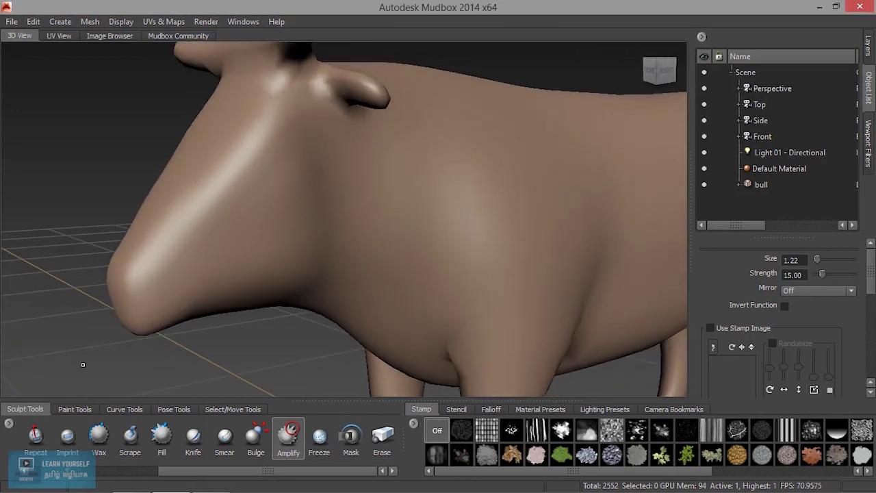
key("1")
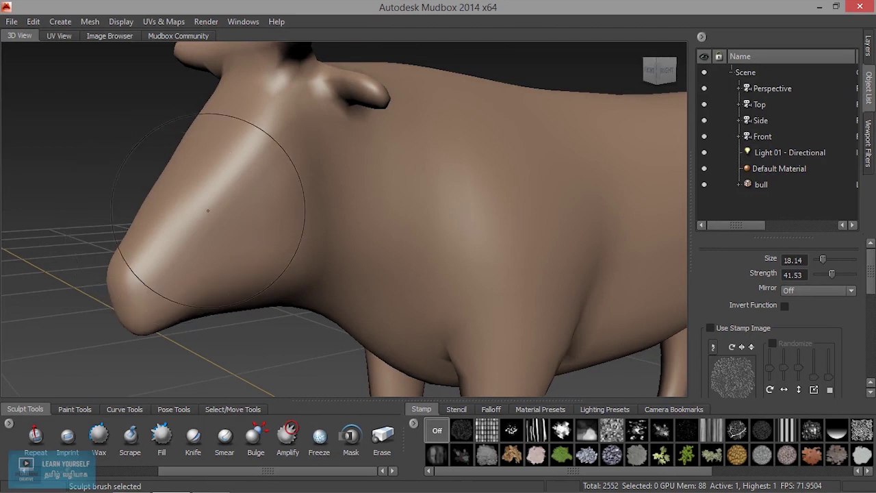
mouse_move(237, 181)
left_mouse_down()
mouse_move(174, 183)
mouse_move(194, 190)
mouse_move(194, 177)
left_mouse_up()
left_click_drag(252, 181, 140, 221, "alt")
key("ctrl+z")
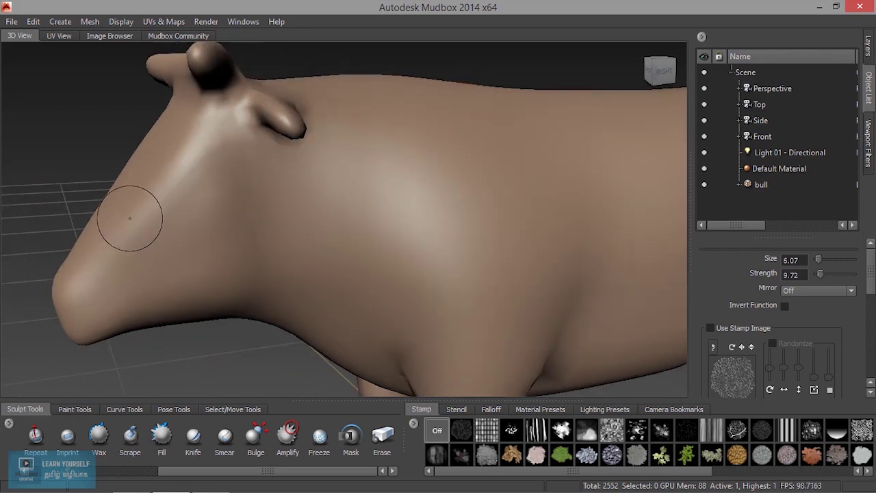
- Subdivide the bull mesh twice to reach level 3
key("shift+d")
key("shift+d")
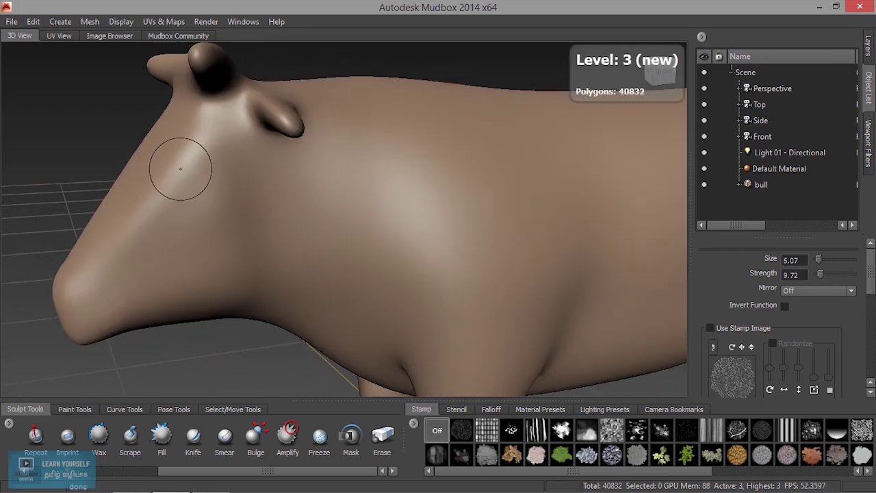
- Set the Sculpt brush's mirroring to the Y axis
mouse_move(182, 160)
left_mouse_down()
mouse_move(103, 270)
mouse_move(162, 191)
mouse_move(329, 253)
mouse_move(483, 268)
left_mouse_up()
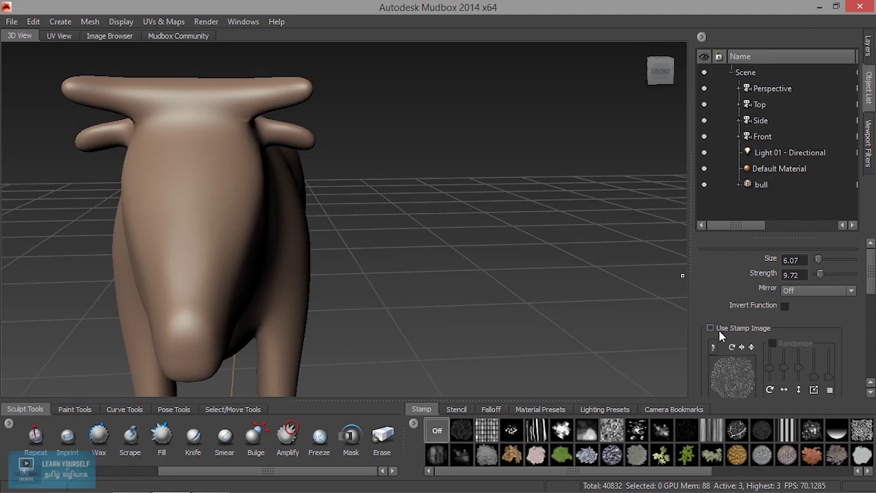
left_click(803, 292)
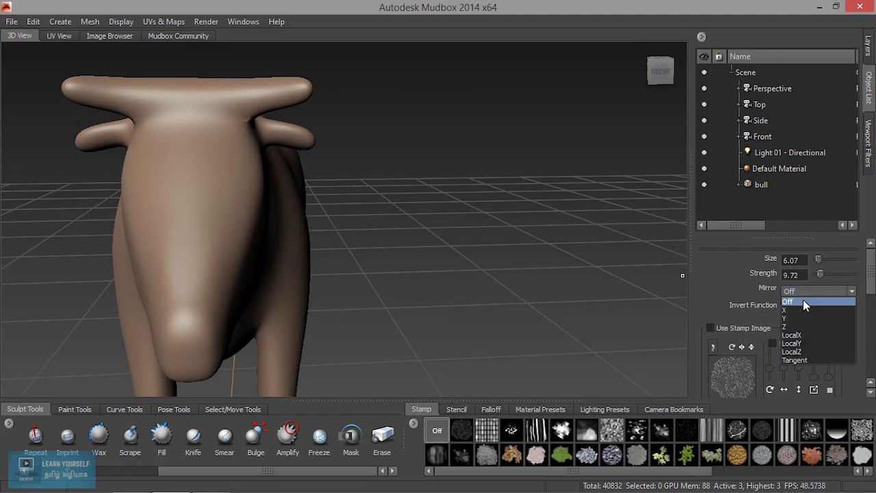
left_click(802, 318)
mouse_move(323, 267)
left_mouse_down("alt")
mouse_move(356, 260)
mouse_move(283, 254)
left_mouse_up("alt")
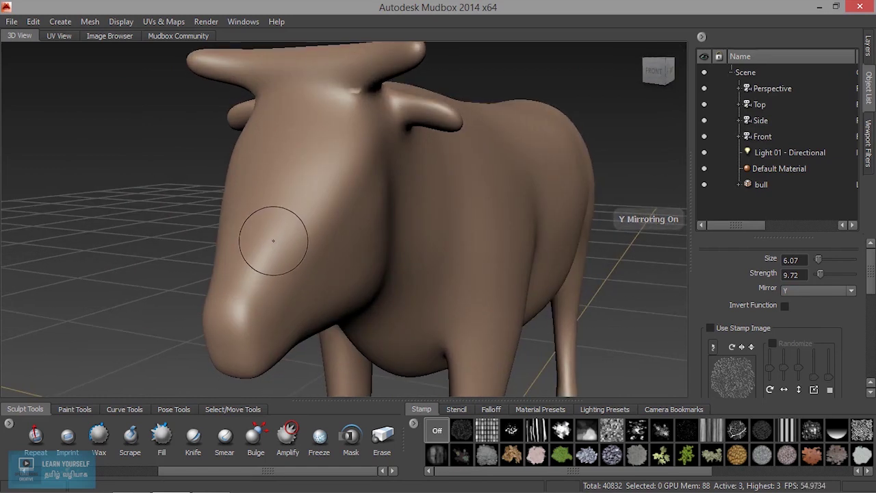
- Set the Sculpt brush to size 9.06 and strength 1.64 and test a stroke on the bull's face
left_click_drag(330, 216, 330, 163)
mouse_move(330, 216)
left_mouse_down()
mouse_move(356, 214)
mouse_move(356, 204)
left_mouse_up()
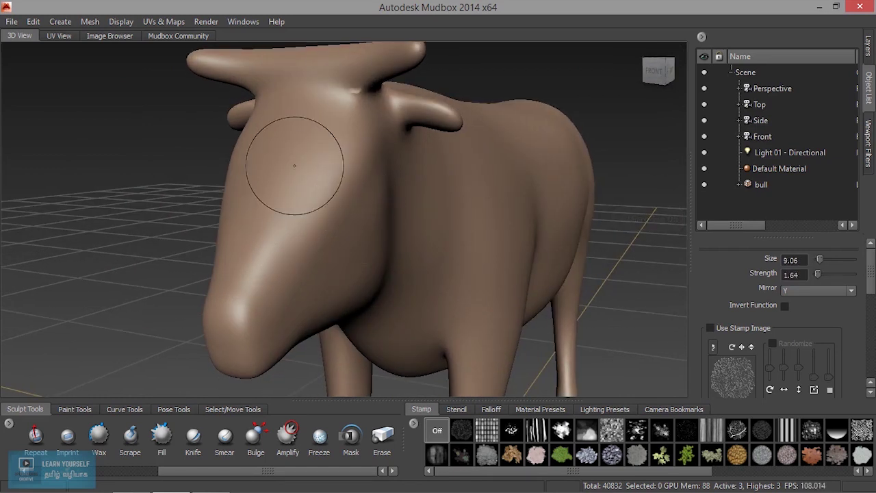
mouse_move(341, 143)
left_mouse_down()
mouse_move(333, 177)
mouse_move(292, 230)
left_mouse_up()
mouse_move(346, 156)
left_mouse_down("alt")
mouse_move(327, 229)
mouse_move(454, 255)
left_mouse_up("alt")
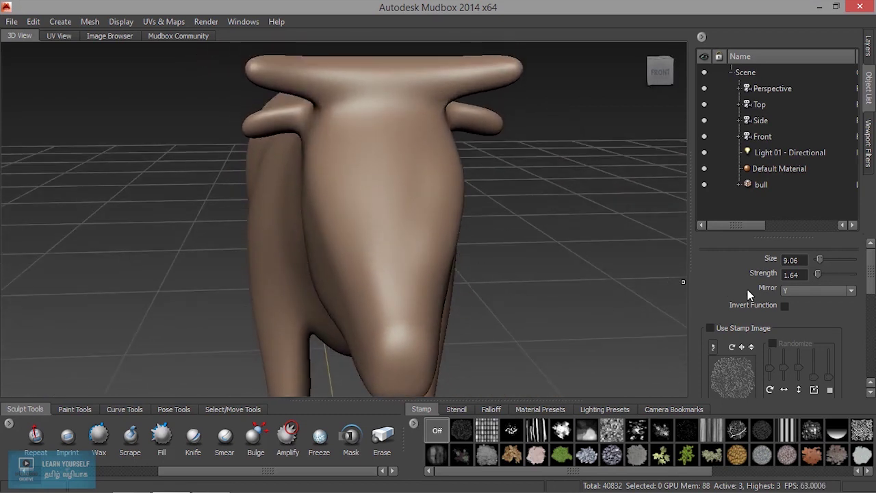
- Switch the brush mirroring to the X axis and undo the last stroke
left_click(813, 292)
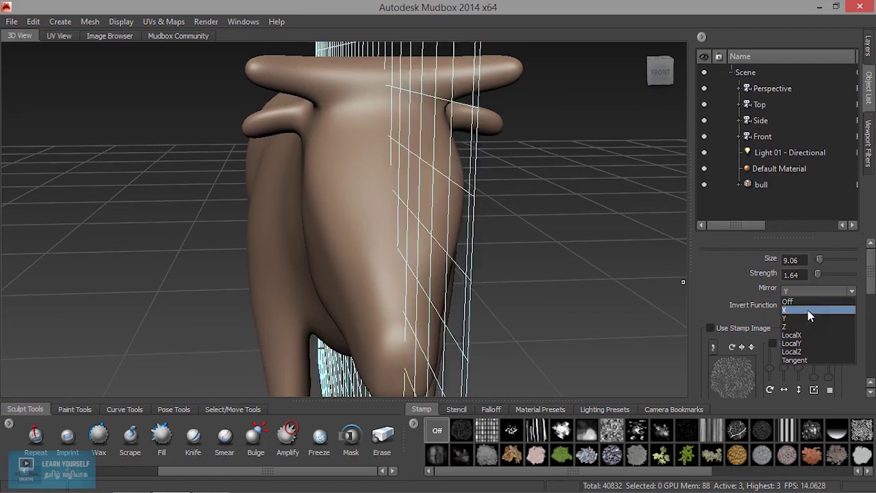
left_click(808, 310)
left_click_drag(388, 235, 382, 241, "alt")
key("ctrl+z")
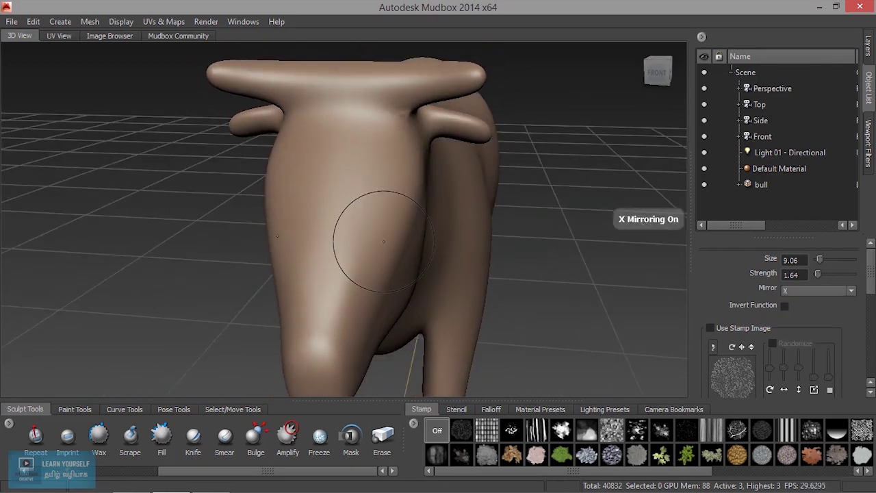
- Try mirrored Sculpt strokes along the bull's face and cheek, and undo them
mouse_move(421, 165)
left_mouse_down()
mouse_move(380, 267)
mouse_move(337, 339)
left_mouse_up()
left_click_drag(369, 226, 324, 317)
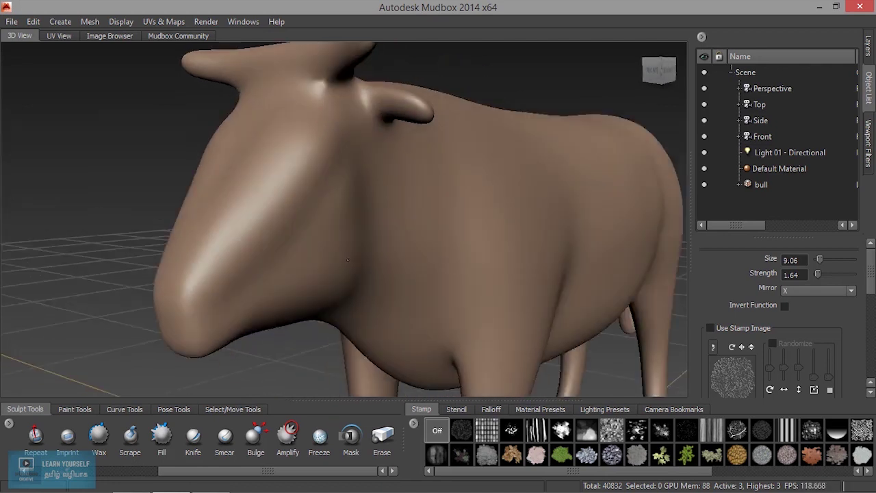
left_click_drag(348, 260, 294, 243, "alt")
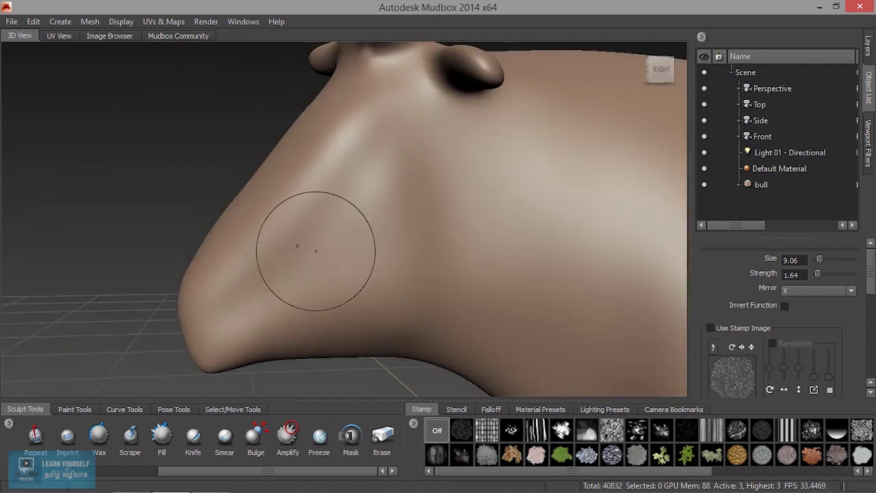
mouse_move(363, 286)
left_mouse_down()
mouse_move(253, 299)
mouse_move(259, 274)
mouse_move(294, 245)
mouse_move(368, 258)
mouse_move(398, 218)
mouse_move(404, 160)
mouse_move(419, 249)
mouse_move(372, 323)
left_mouse_up()
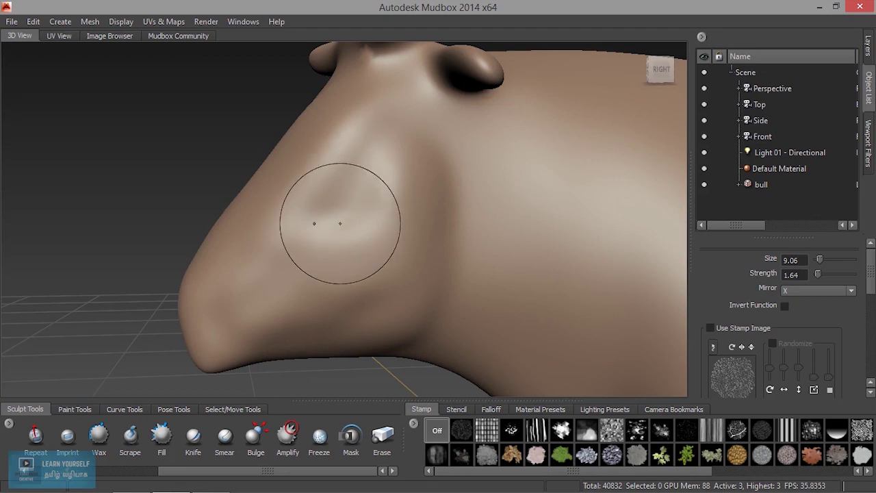
key("ctrl+z")
key("ctrl+z")
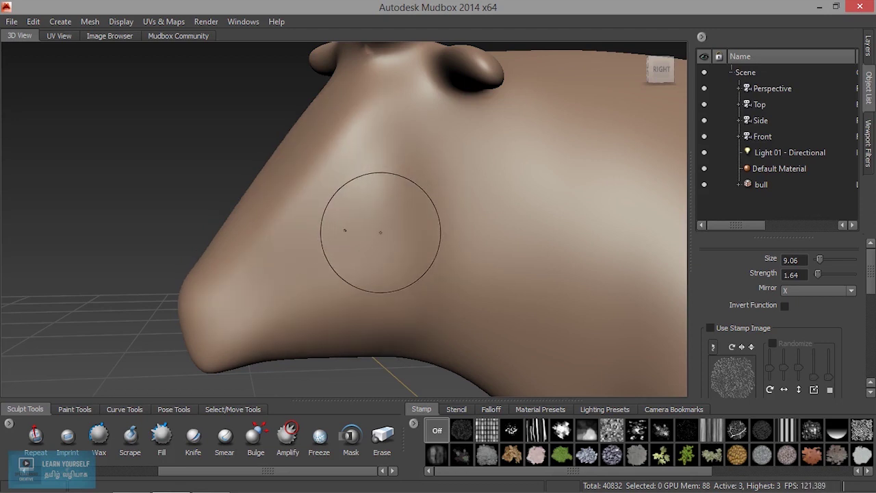
- Freeze a small round spot at the bull's eye position using a brush size of 3.34
left_click(332, 444)
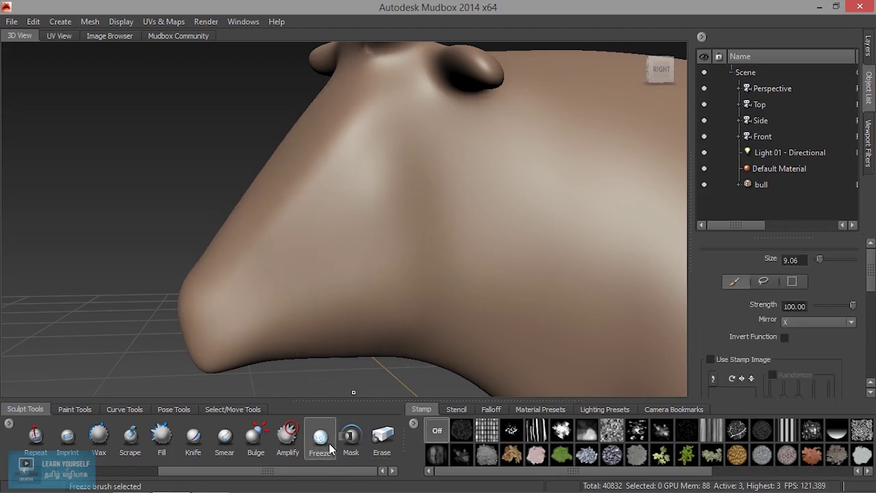
left_click(373, 174)
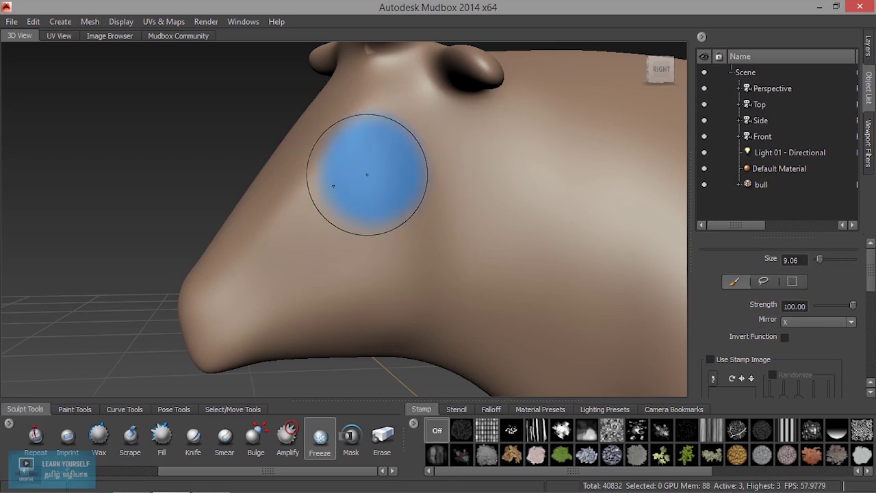
key("ctrl+z")
key("b")
mouse_move(367, 175)
left_mouse_down()
mouse_move(333, 178)
mouse_move(358, 171)
left_mouse_up()
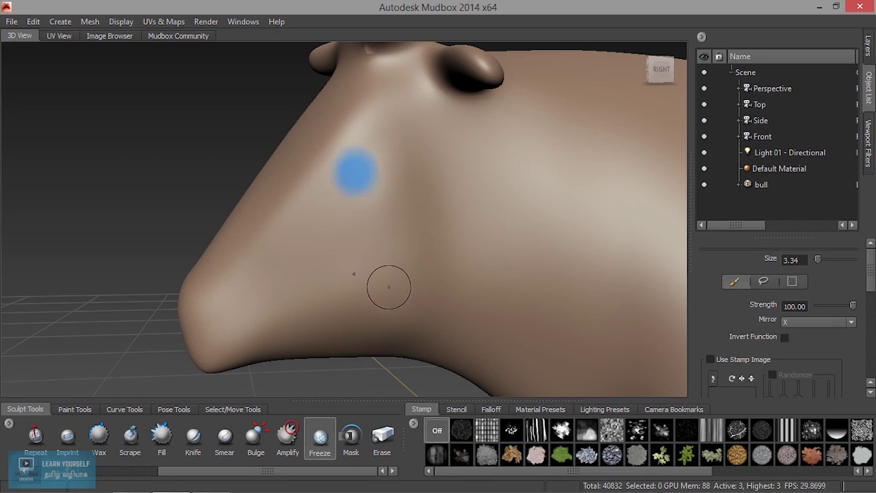
- Try sculpting a raised ridge around the frozen spot and down the cheek, and undo it
key("1")
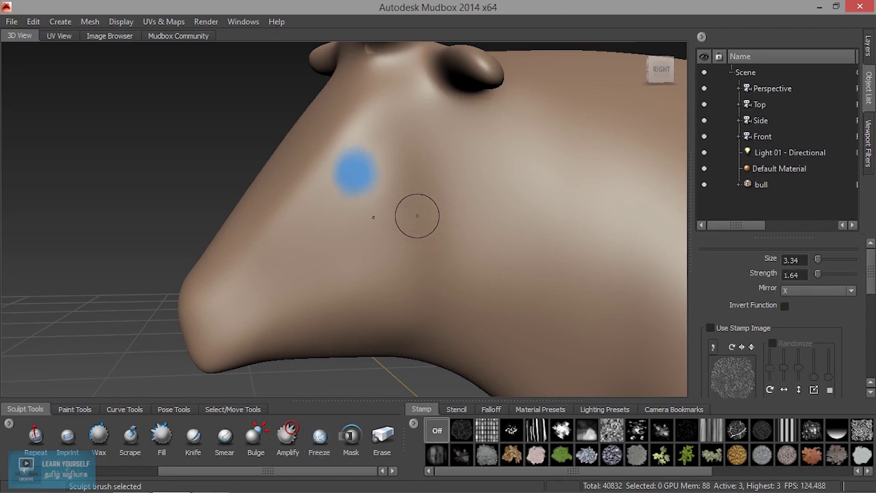
mouse_move(401, 163)
left_mouse_down()
mouse_move(393, 185)
mouse_move(374, 158)
mouse_move(339, 202)
mouse_move(322, 148)
mouse_move(362, 127)
mouse_move(325, 178)
mouse_move(343, 230)
mouse_move(387, 212)
mouse_move(370, 126)
mouse_move(349, 223)
mouse_move(309, 190)
left_mouse_up()
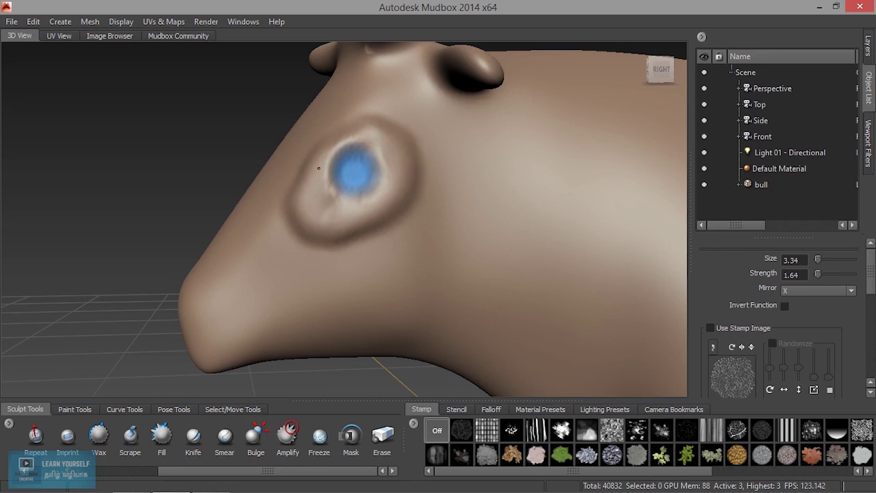
mouse_move(296, 230)
left_mouse_down()
mouse_move(265, 290)
mouse_move(277, 265)
mouse_move(478, 265)
mouse_move(565, 295)
mouse_move(291, 280)
mouse_move(327, 257)
left_mouse_up()
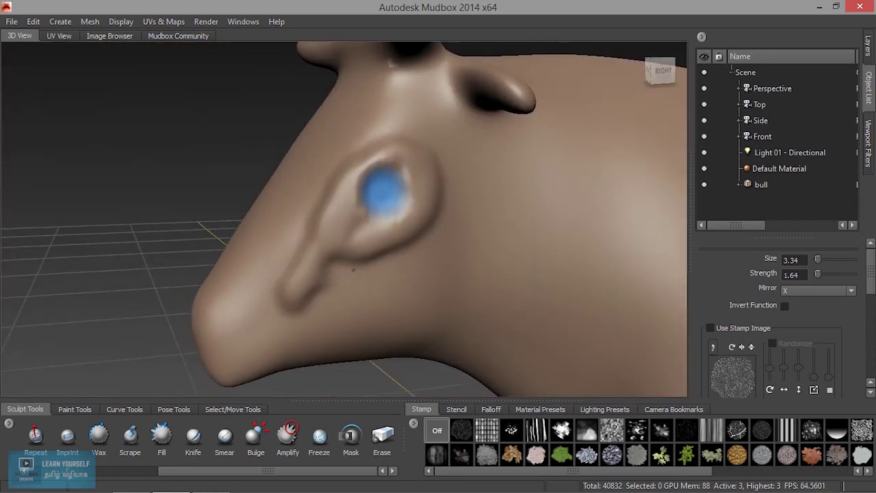
right_click_drag(327, 257, 389, 278, "alt")
key("ctrl+z")
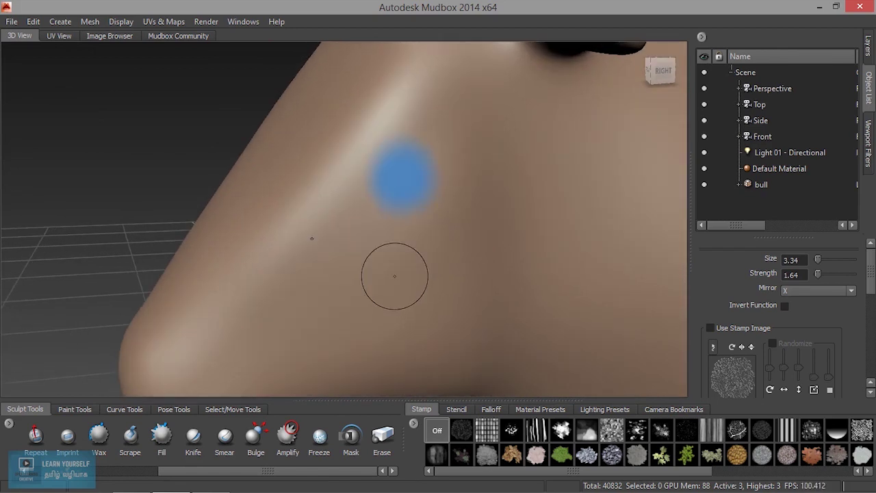
- Apply the Erase brush to the frozen spot on the bull's face
left_click(383, 437)
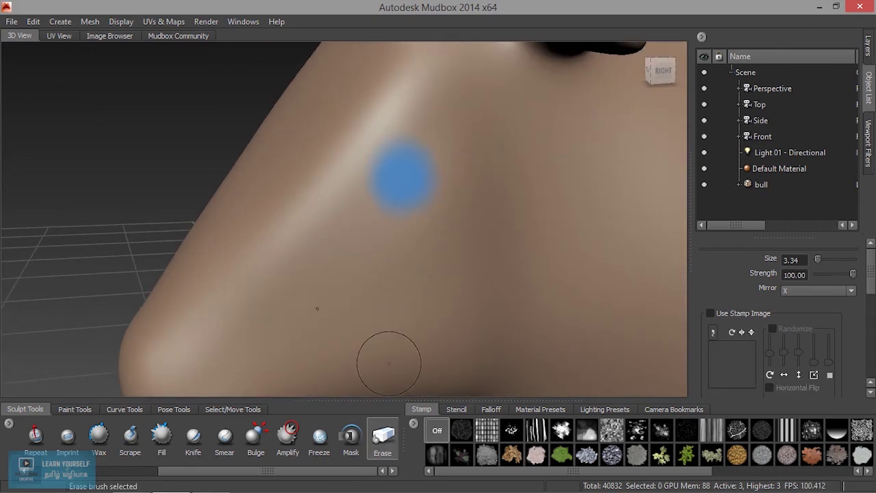
left_click(414, 210)
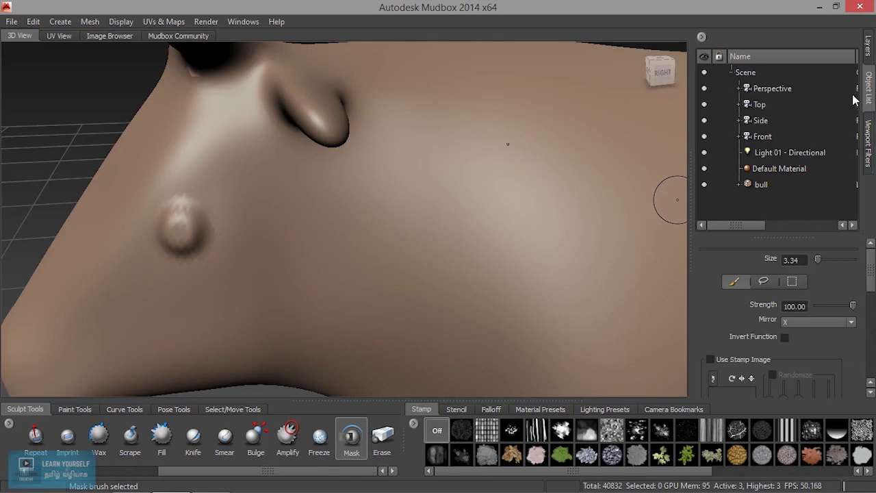
- Add a new sculpt layer to the bull and paint a mask over and around the eye bump
left_click(869, 46)
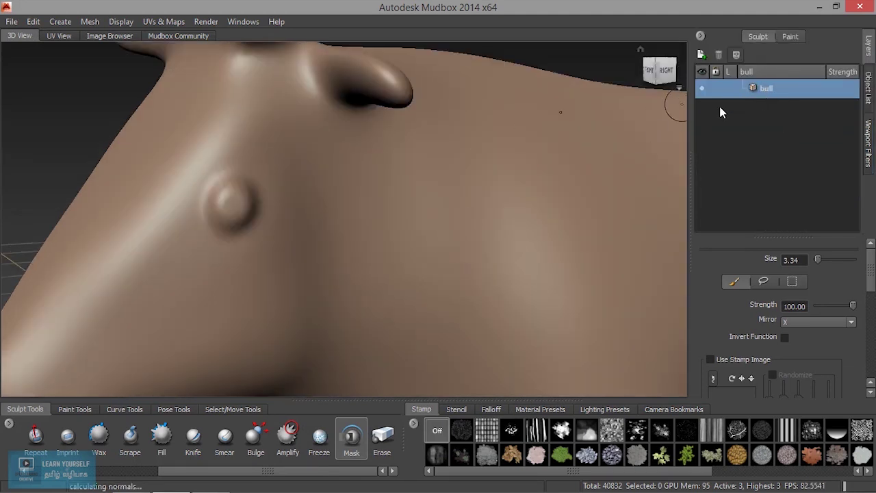
left_click(705, 56)
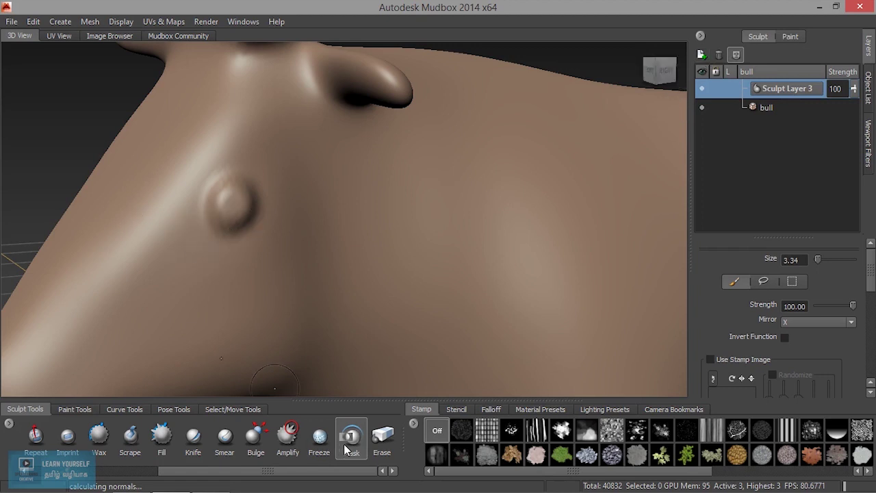
mouse_move(233, 189)
left_mouse_down()
mouse_move(248, 238)
mouse_move(236, 208)
left_mouse_up()
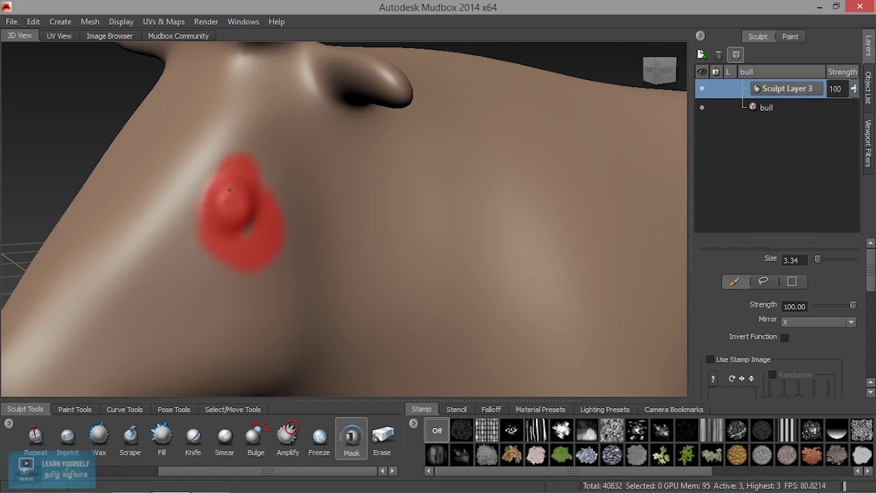
- Toggle the layer mask's display off and on, and fill in the mask across the cheek below the eye
left_click(735, 58)
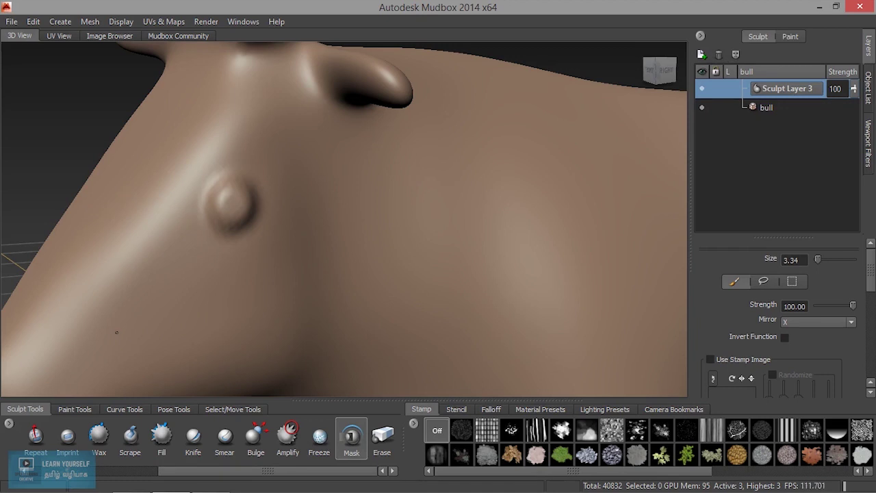
left_click(736, 54)
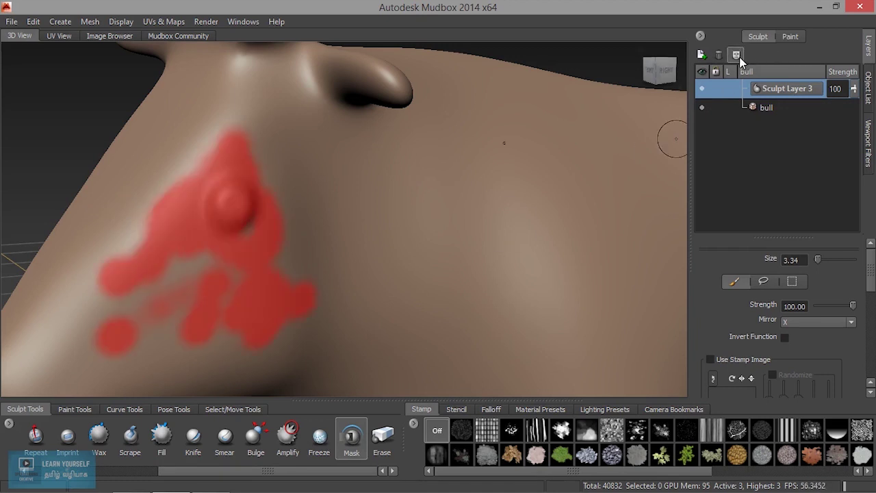
mouse_move(244, 274)
left_mouse_down()
mouse_move(198, 295)
mouse_move(161, 276)
mouse_move(222, 278)
left_mouse_up()
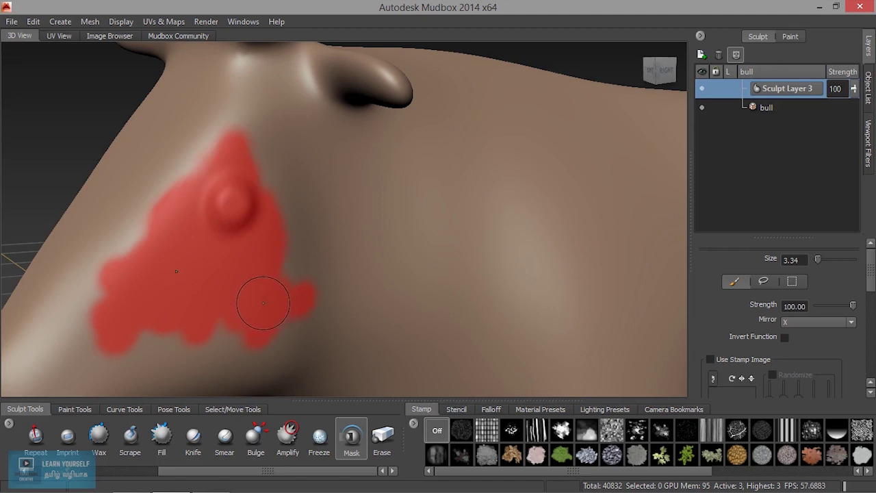
- Sculpt raised strokes with the Sculpt brush all around the edge of the masked cheek area
key("1")
left_click_drag(287, 181, 262, 310)
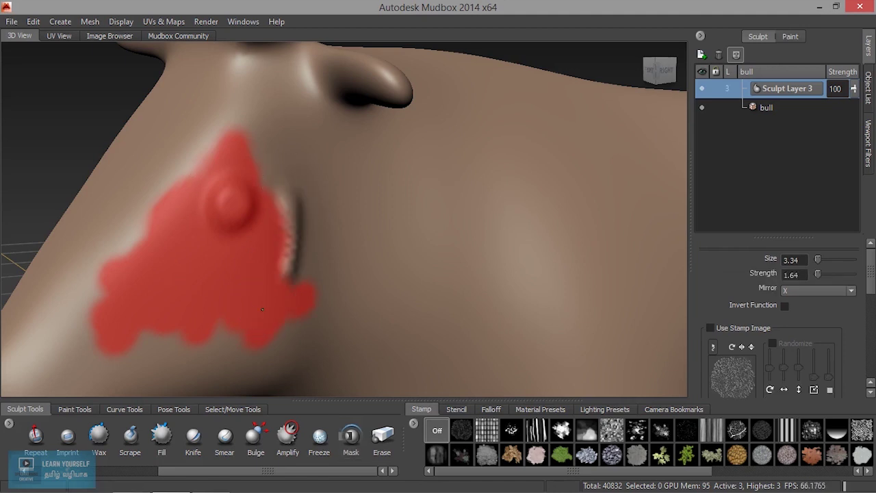
mouse_move(281, 184)
left_mouse_down()
mouse_move(247, 141)
mouse_move(171, 168)
mouse_move(96, 263)
mouse_move(101, 322)
mouse_move(182, 346)
mouse_move(233, 339)
mouse_move(298, 348)
mouse_move(274, 336)
mouse_move(268, 168)
mouse_move(194, 166)
left_mouse_up()
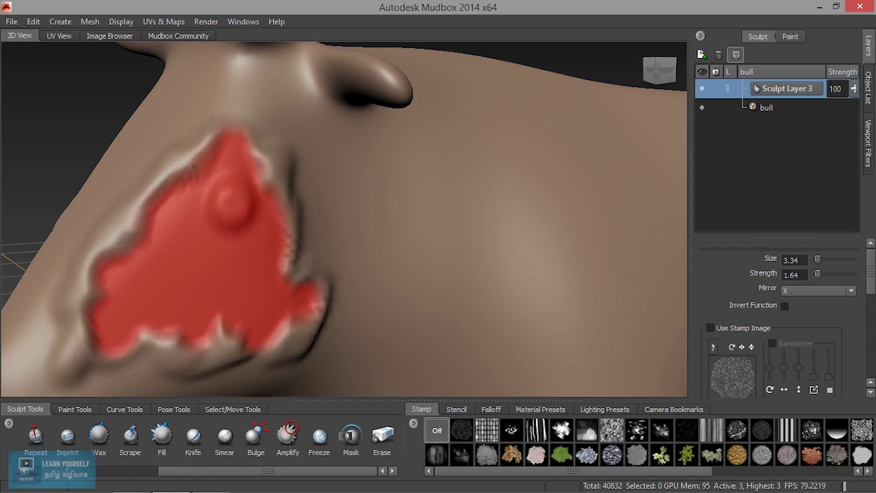
- Remove most of the painted mask from the cheek with the Mask brush and delete the sculpt layer
left_click_drag(256, 265, 277, 242, "alt")
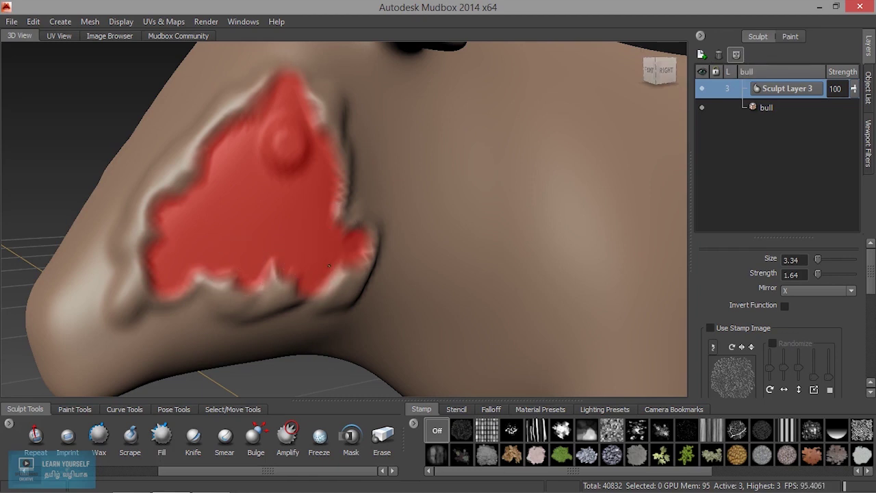
left_click(348, 437)
mouse_move(360, 284)
left_mouse_down("ctrl")
mouse_move(325, 267)
mouse_move(295, 226)
mouse_move(280, 248)
mouse_move(332, 198)
mouse_move(328, 152)
mouse_move(304, 111)
mouse_move(226, 150)
mouse_move(158, 260)
mouse_move(165, 205)
mouse_move(281, 182)
mouse_move(301, 226)
mouse_move(257, 150)
mouse_move(165, 293)
left_mouse_up("ctrl")
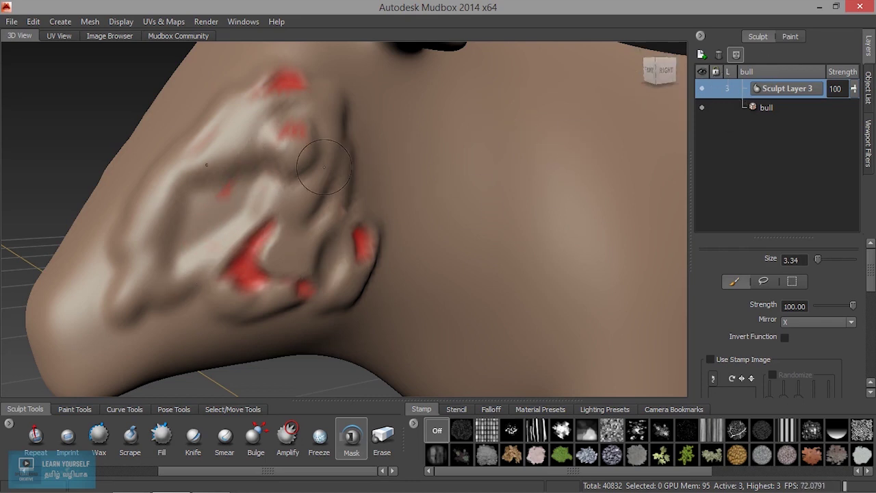
left_click(718, 54)
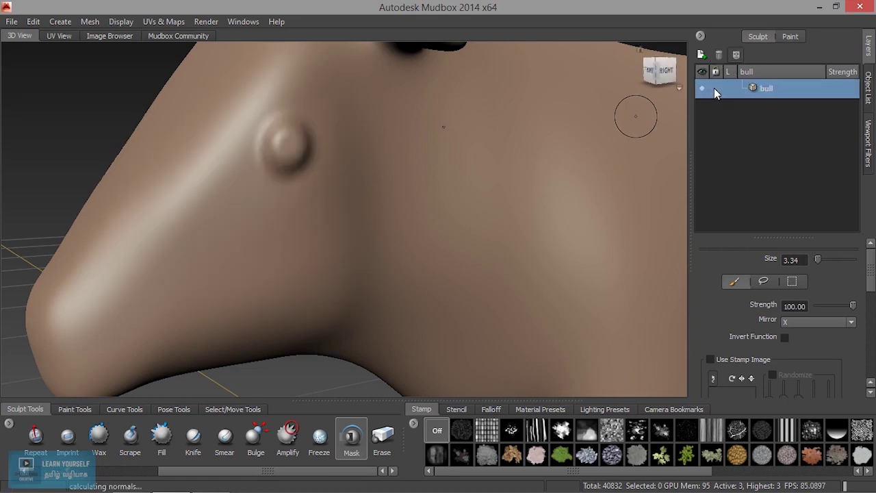